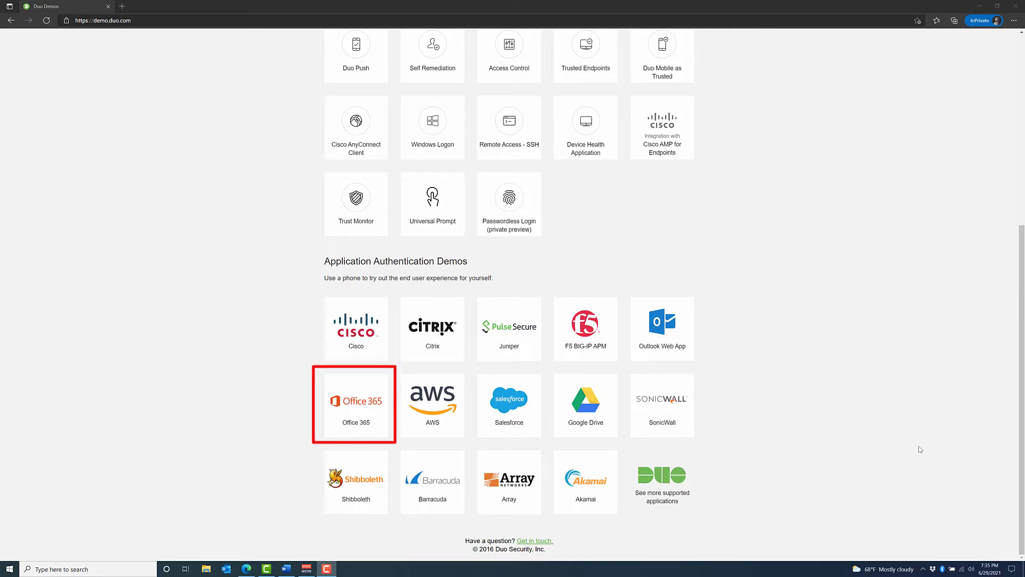
Step: Open the Office 365 demo and submit 555-1234 as the confirmed phone number
left_click(329, 383)
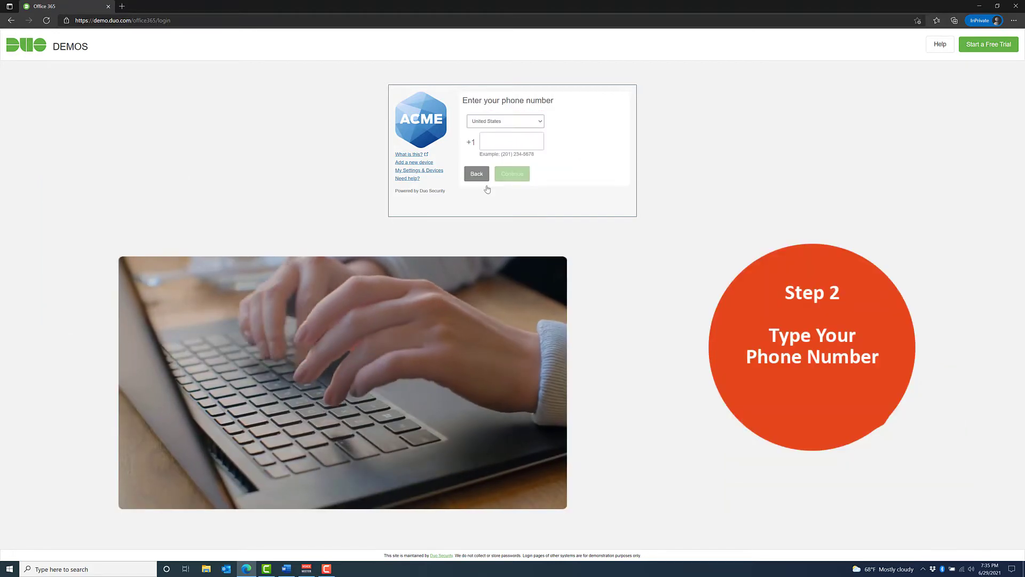
left_click(505, 137)
type("555-1234")
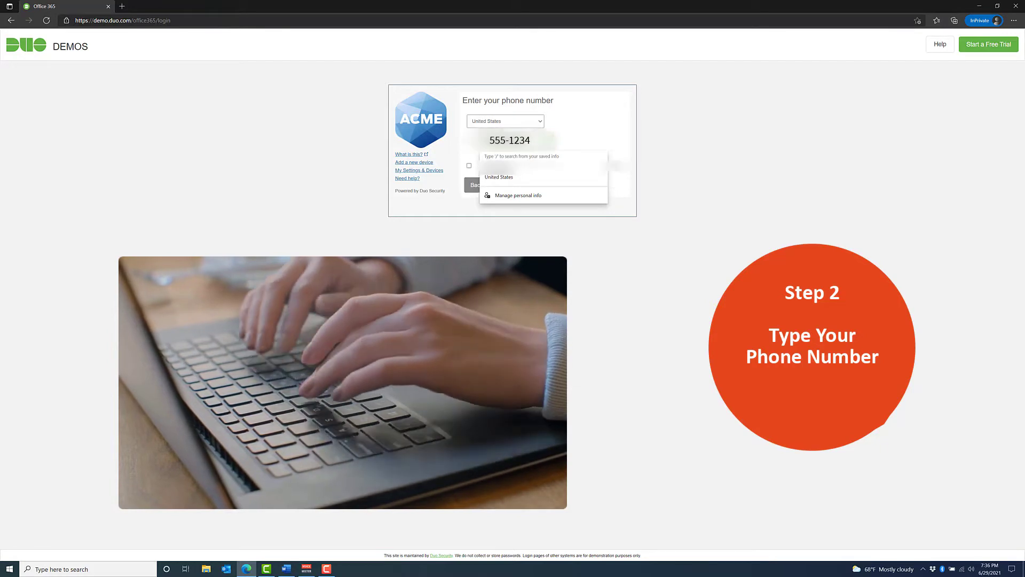
left_click(469, 165)
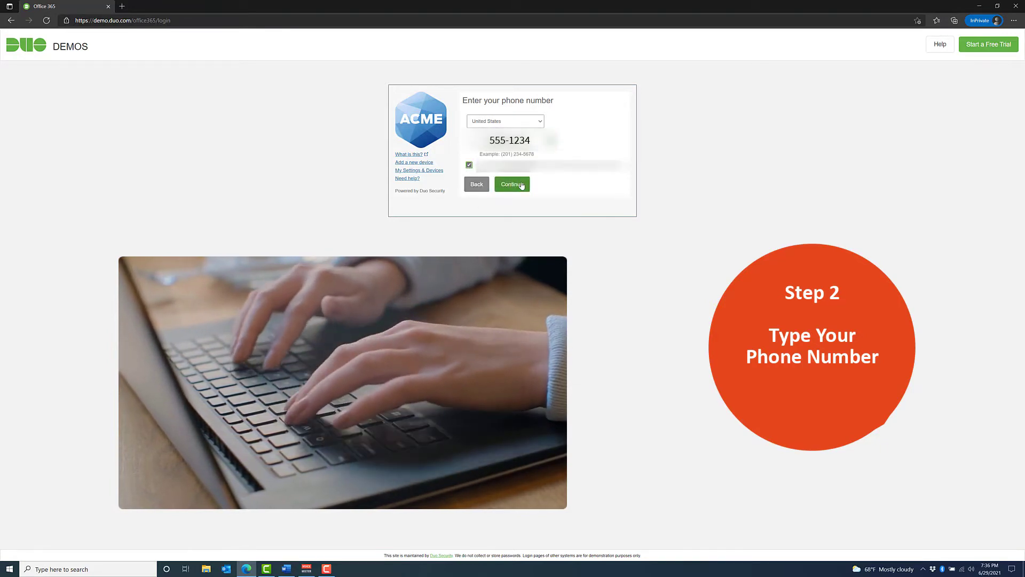
left_click(522, 185)
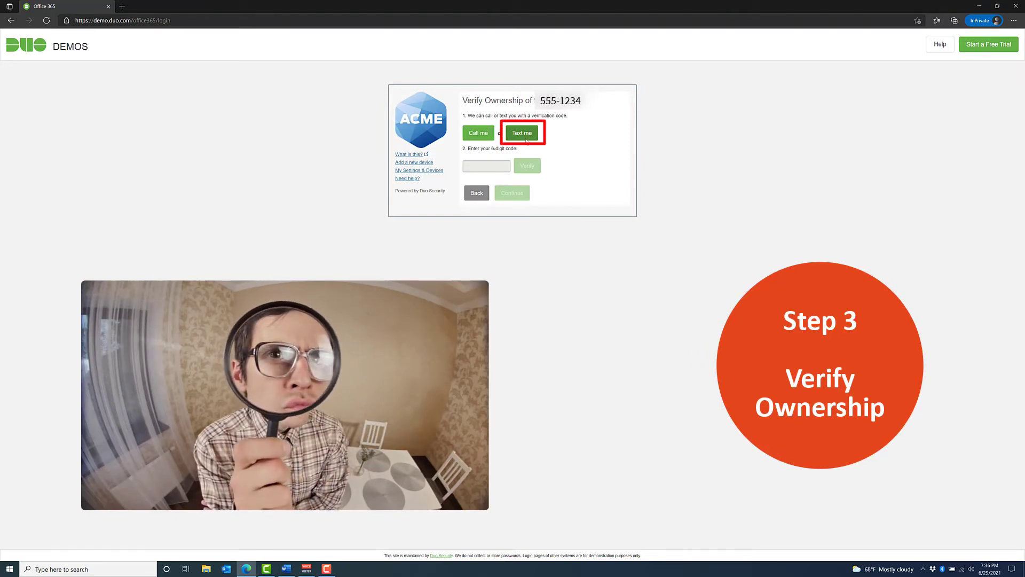
left_click(523, 137)
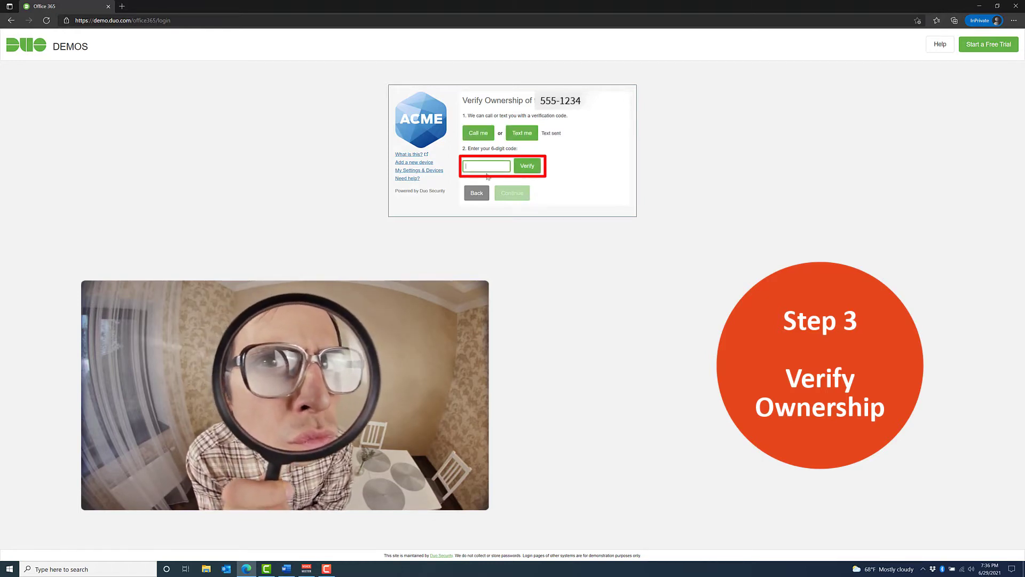
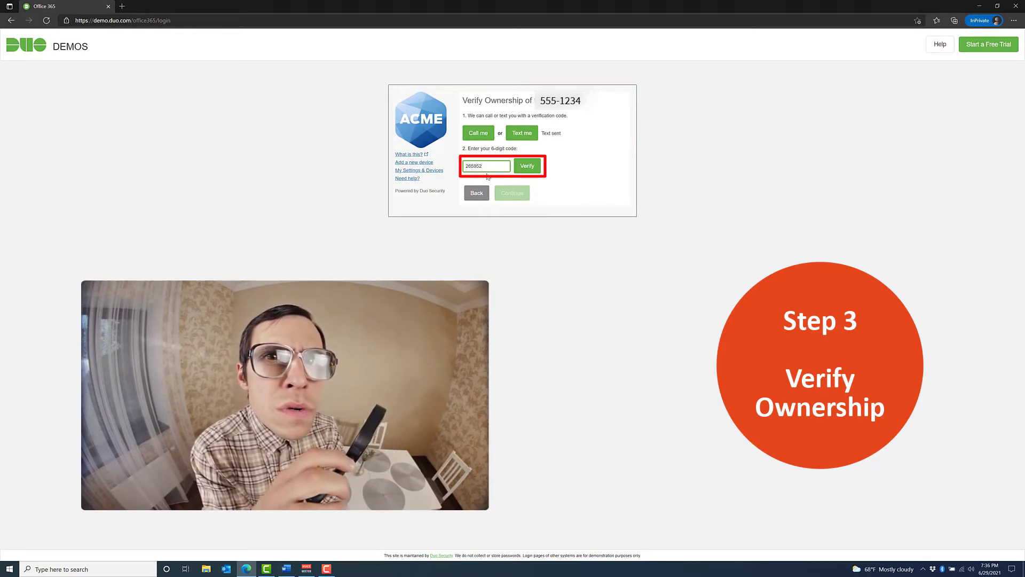
left_click(521, 170)
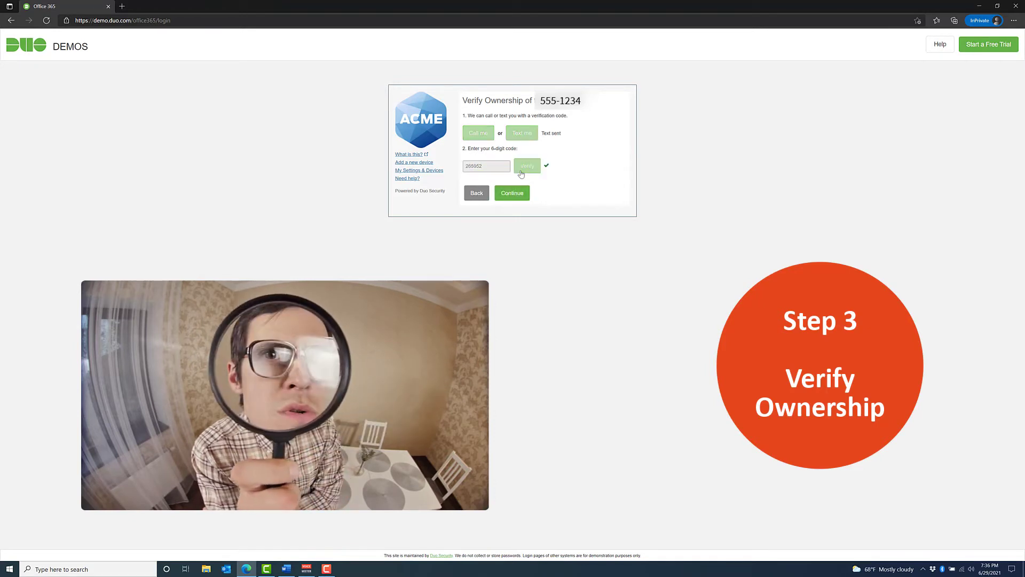
left_click(512, 194)
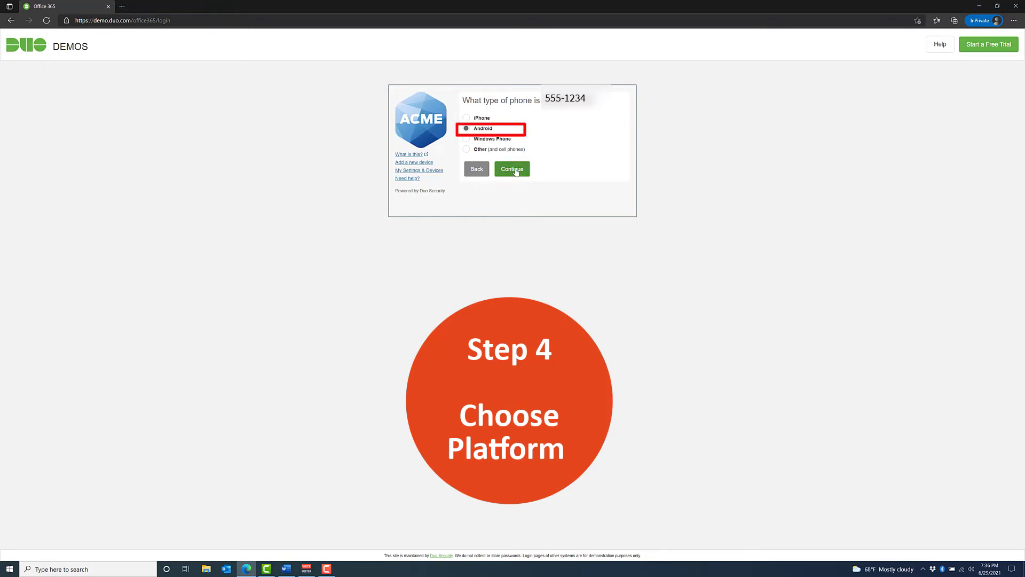
Step: Choose Android as the phone type and continue
left_click(514, 170)
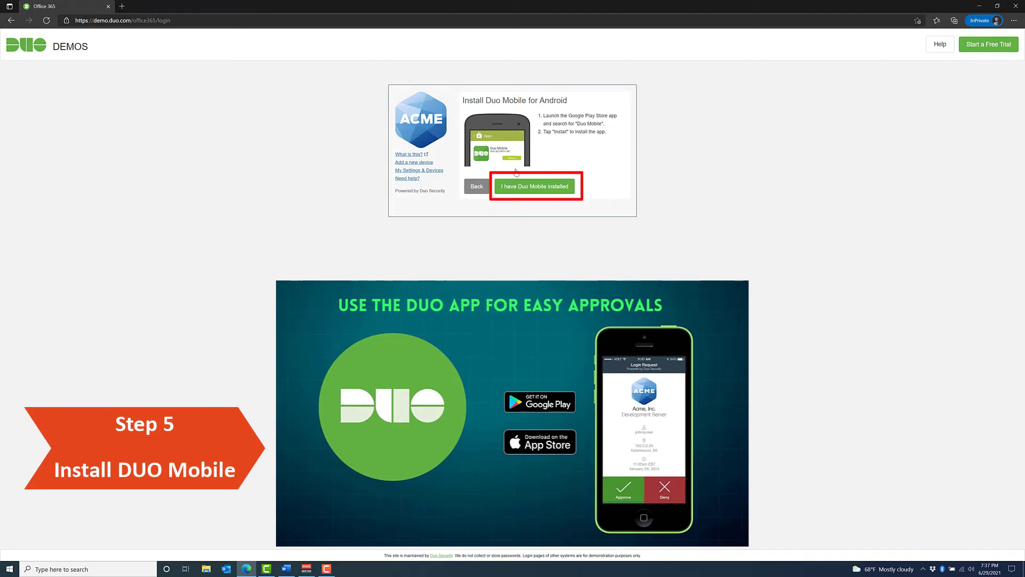
Step: Confirm Duo Mobile is already installed to show the activation barcode
left_click(525, 185)
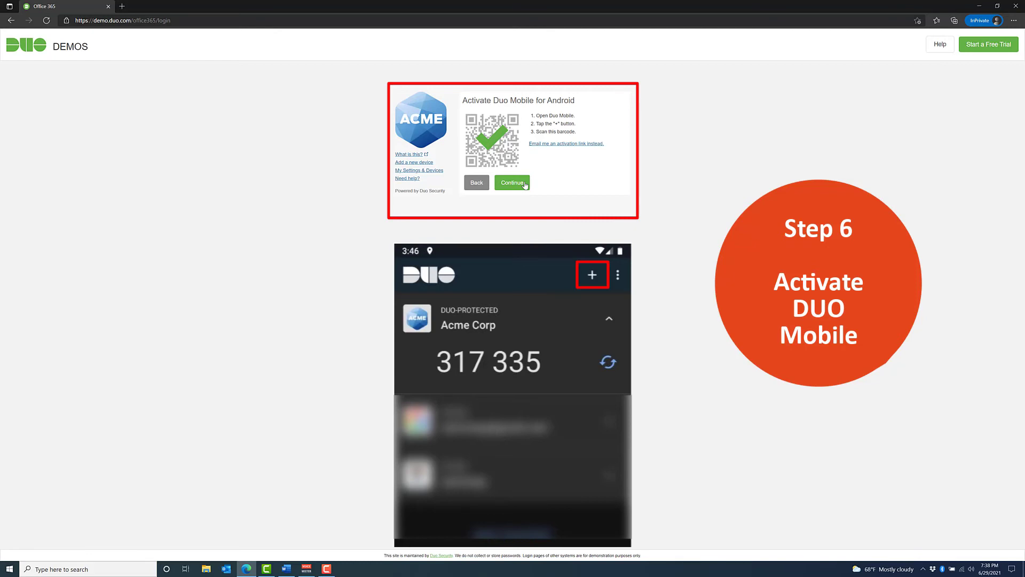
Step: Save 'Automatically send this device a Duo Push' as the When I log in option
left_click(525, 184)
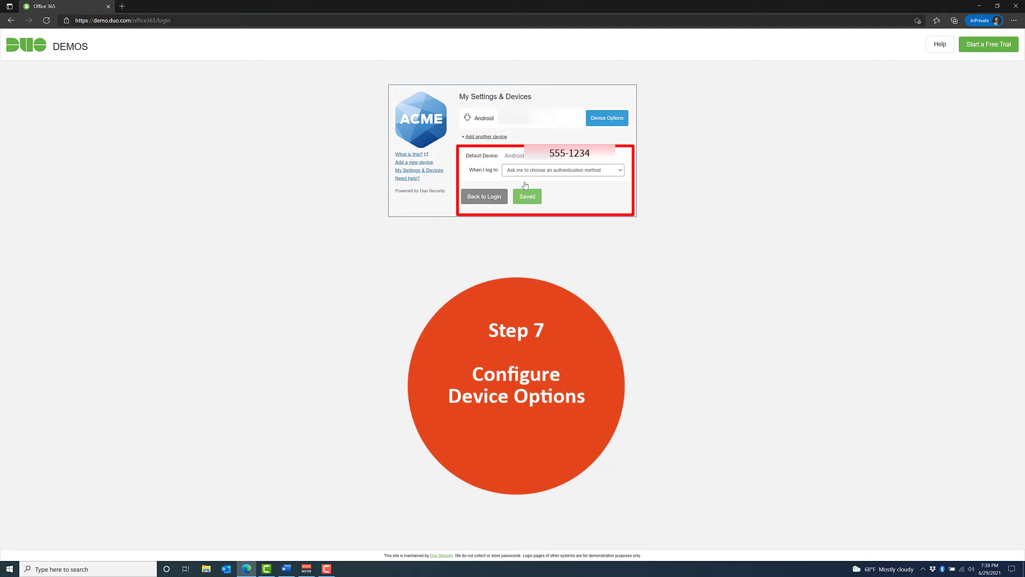
left_click(599, 177)
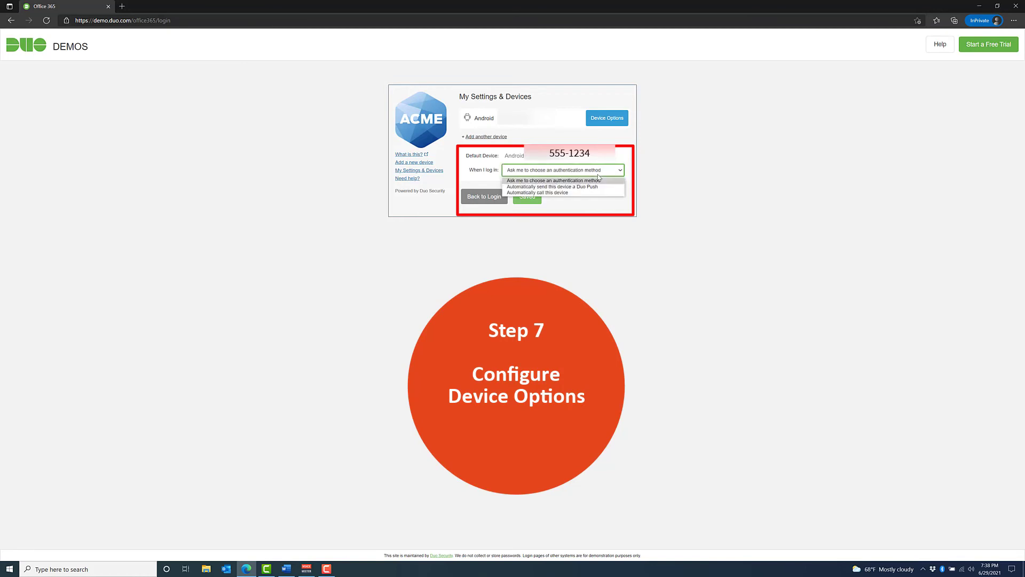
left_click(572, 187)
left_click(536, 197)
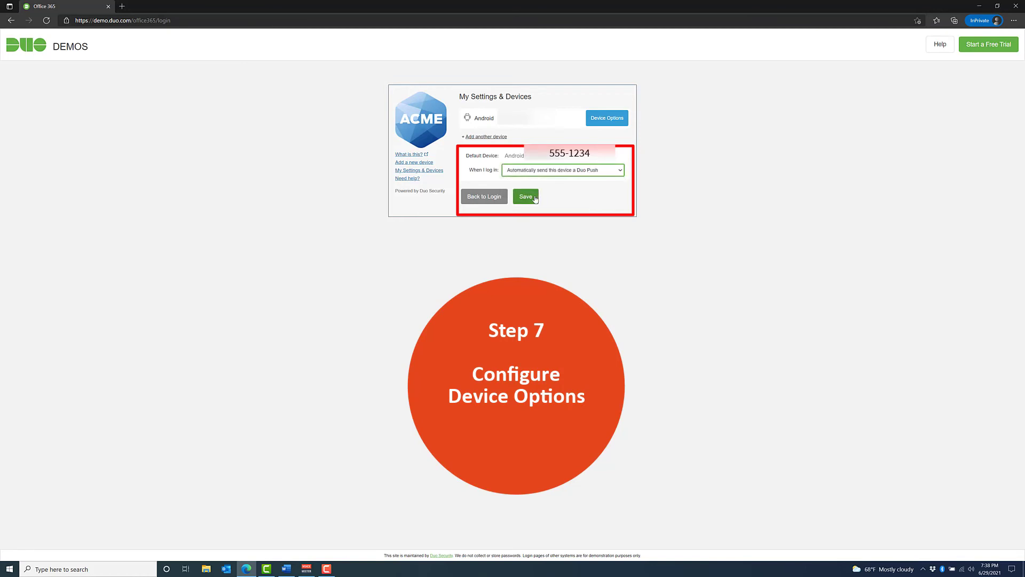